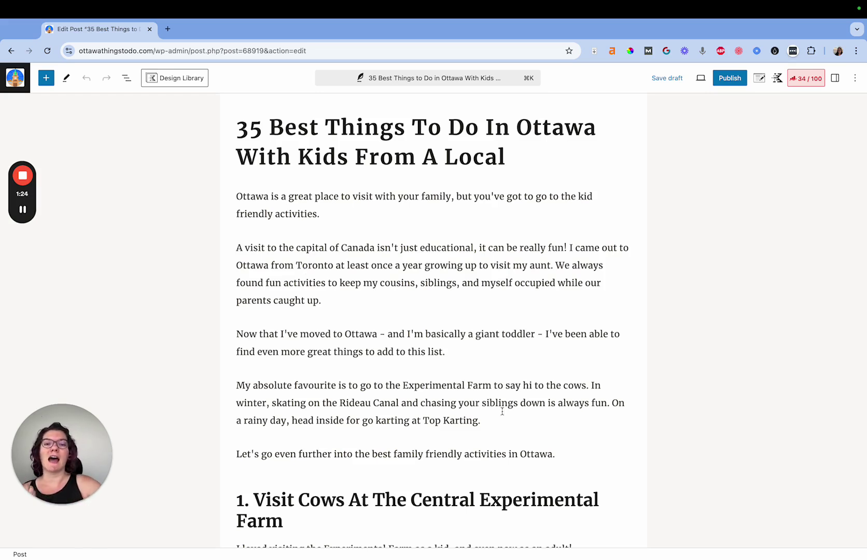
# Select the five intro paragraphs below the title and group them from the block toolbar's Options menu.
pyautogui.moveTo(575, 467); pyautogui.dragTo(237, 200)
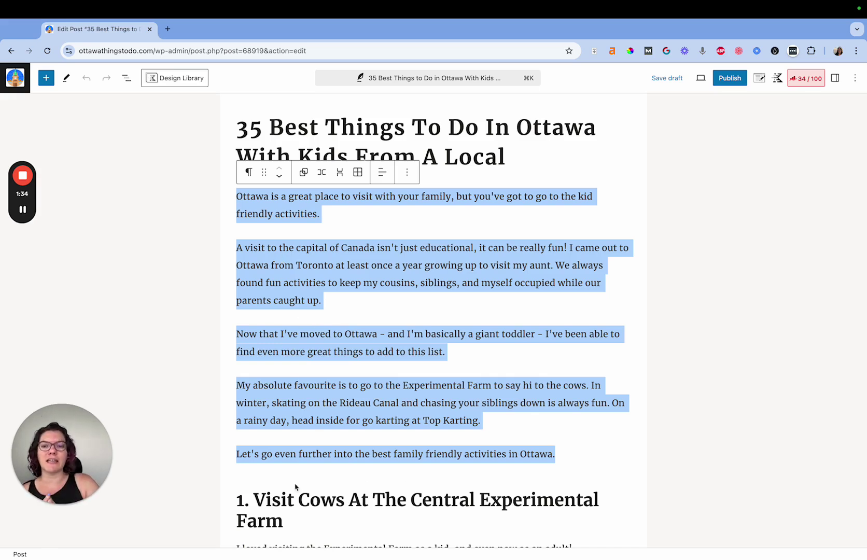
pyautogui.moveTo(341, 472)
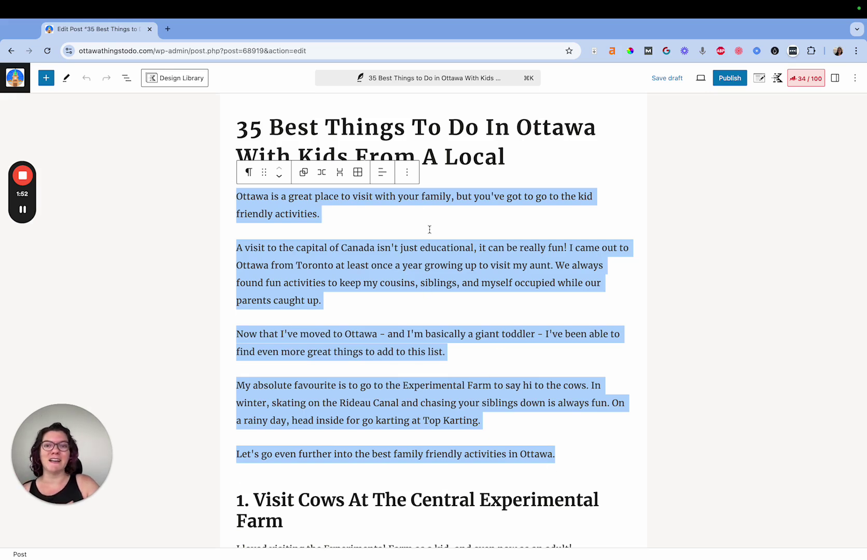
pyautogui.click(408, 175)
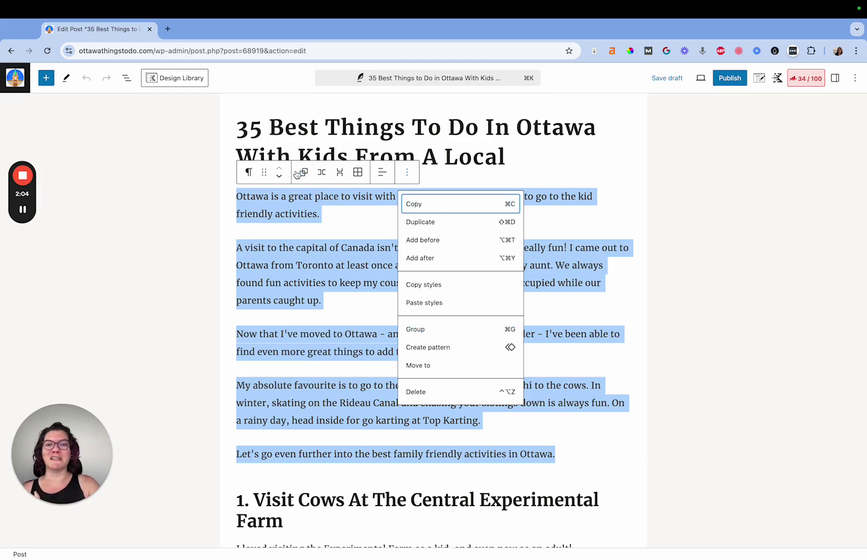
pyautogui.click(432, 328)
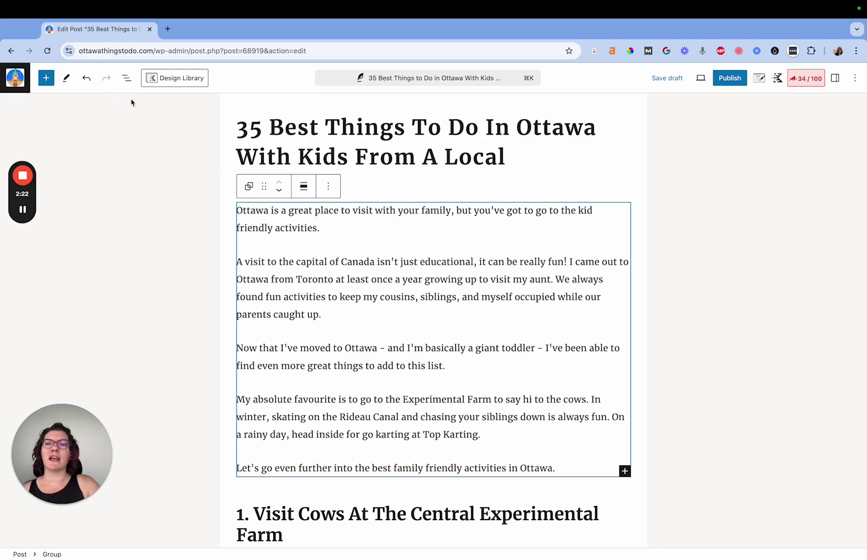
# Open List View and expand, then collapse, the intro Group to check its paragraphs.
pyautogui.click(125, 78)
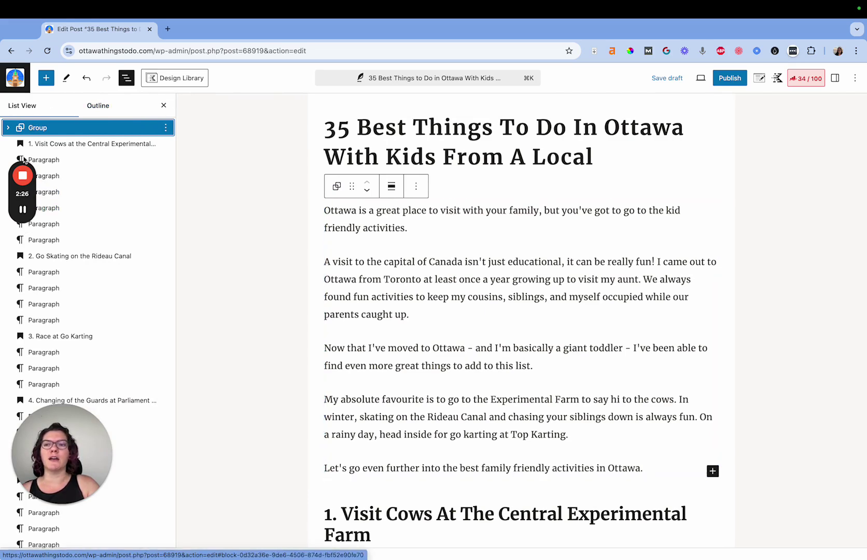
pyautogui.click(8, 128)
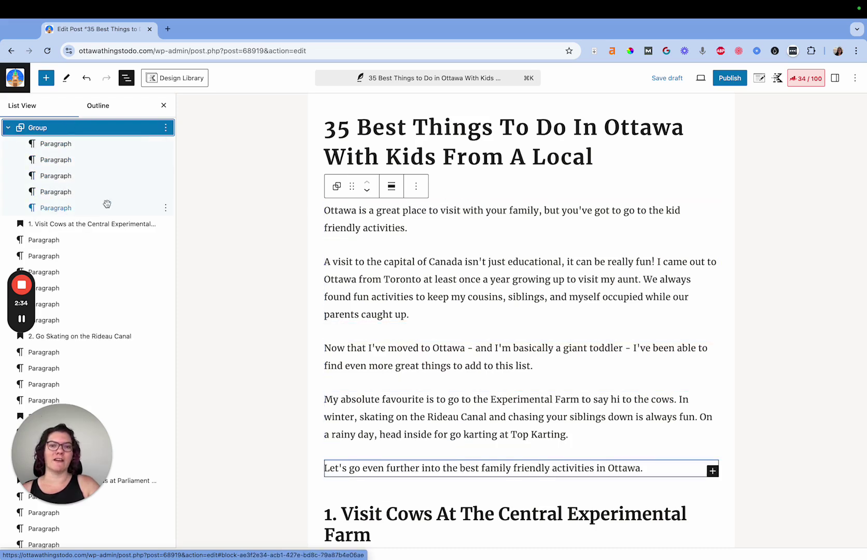
pyautogui.click(8, 127)
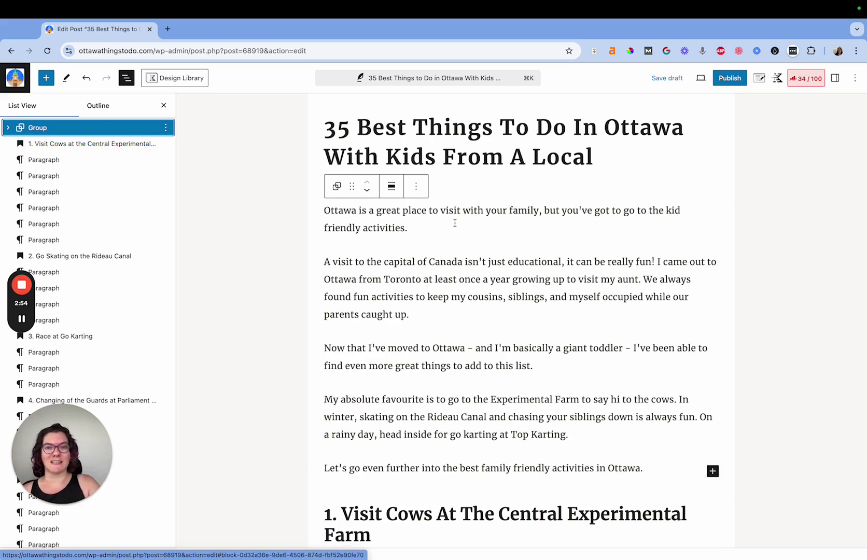
pyautogui.scroll(-5, 455, 223)
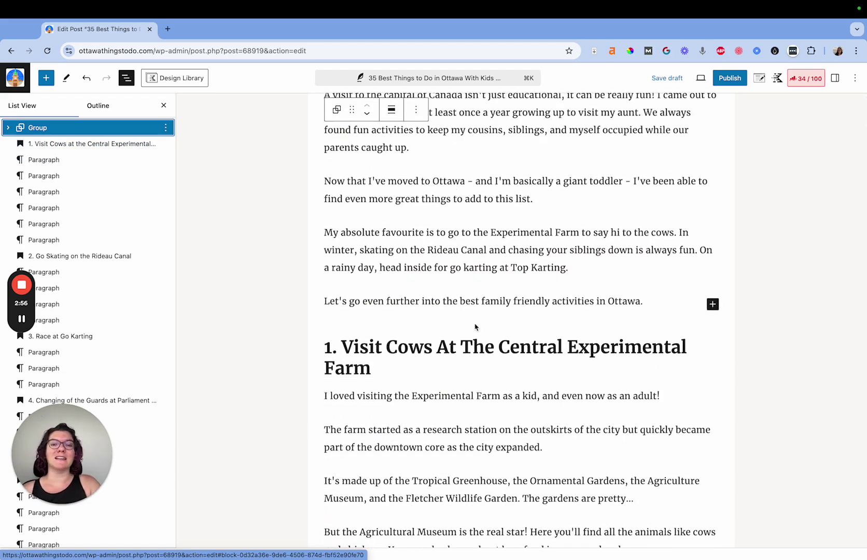
pyautogui.moveTo(475, 326)
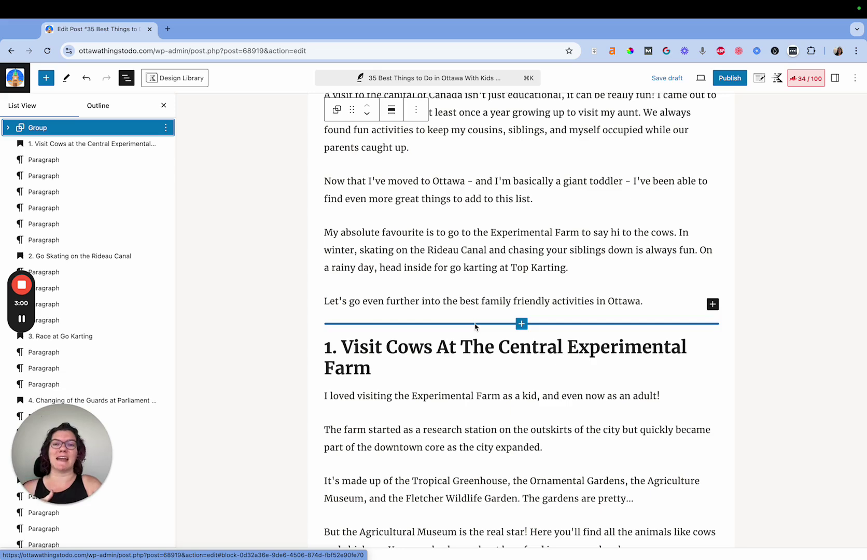
# Select the '1. Visit Cows' heading through its last paragraph in List View.
pyautogui.click(326, 353)
pyautogui.scroll(-2, 325, 352)
pyautogui.scroll(-3, 325, 352)
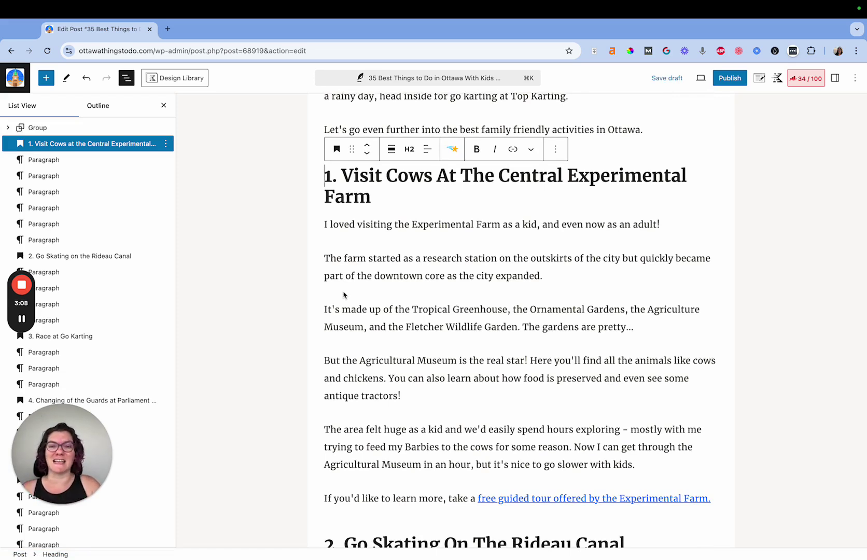
pyautogui.keyDown('shift'); pyautogui.click(715, 491); pyautogui.keyUp('shift')
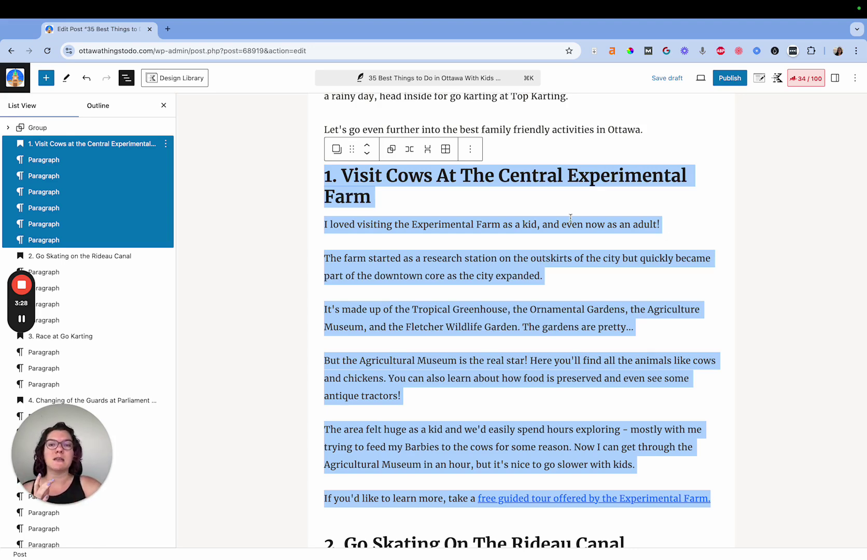
pyautogui.click(608, 188)
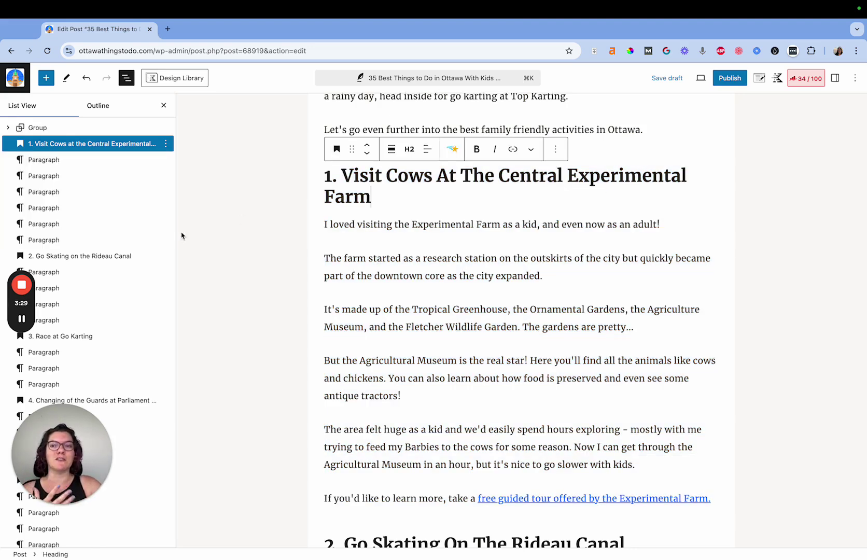
pyautogui.keyDown('shift'); pyautogui.click(69, 242); pyautogui.keyUp('shift')
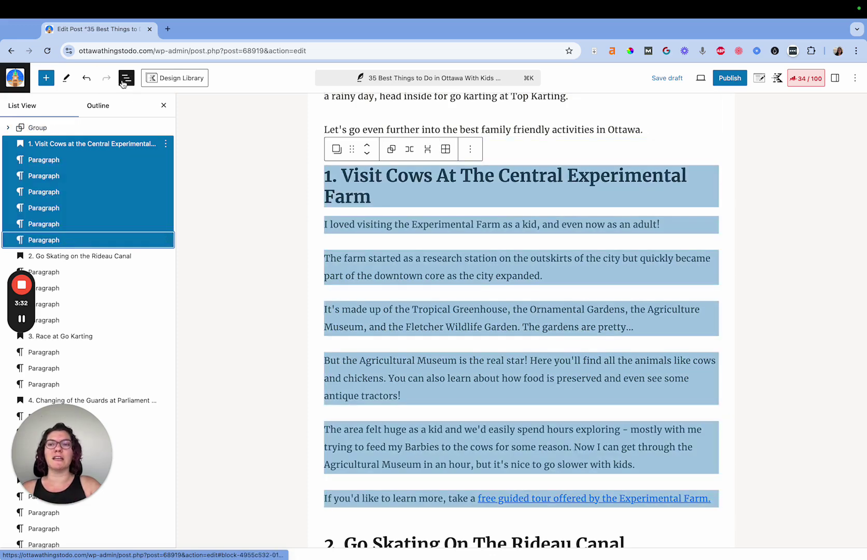
# Group the '2. Go Skating On The Rideau Canal' heading with its four paragraphs, then deselect.
pyautogui.click(77, 257)
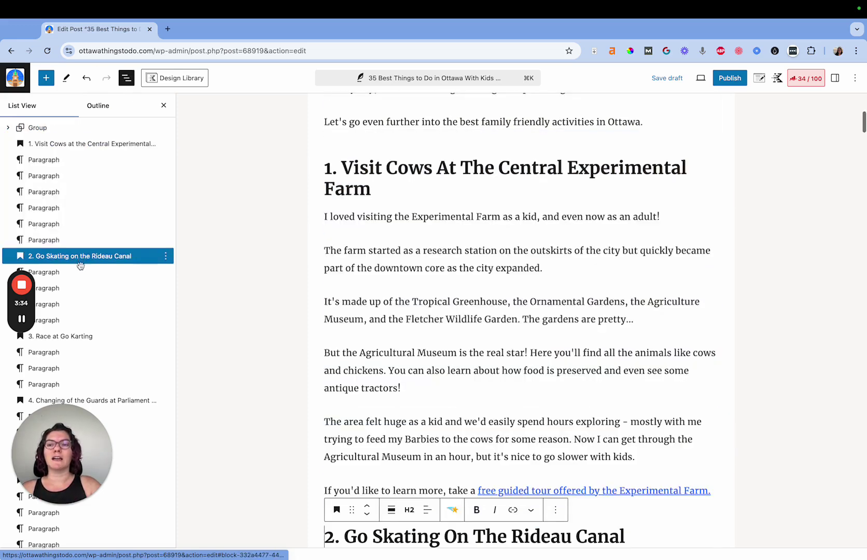
pyautogui.keyDown('shift'); pyautogui.click(77, 321); pyautogui.keyUp('shift')
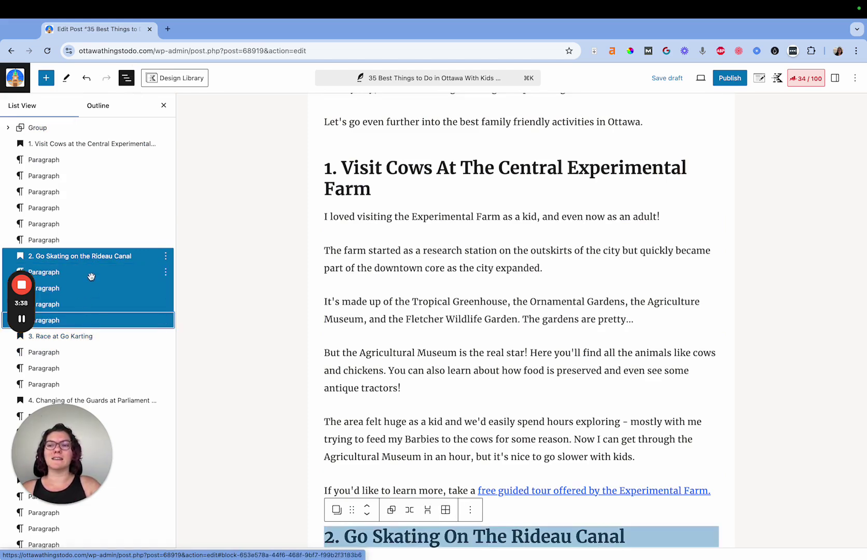
pyautogui.click(166, 257)
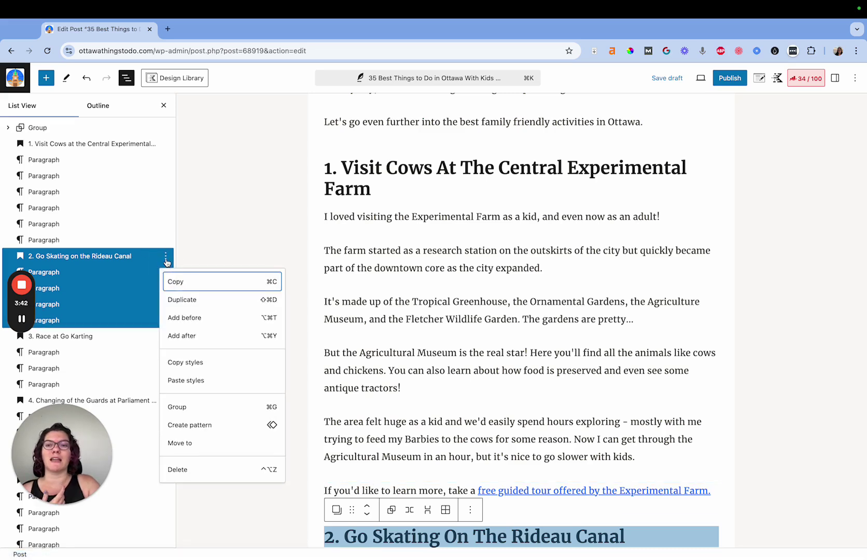
pyautogui.click(196, 409)
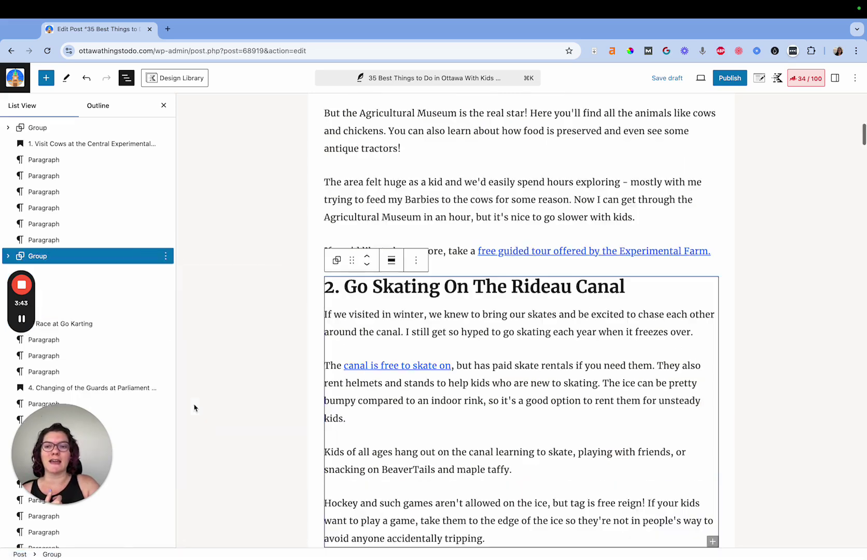
pyautogui.click(268, 350)
pyautogui.scroll(5, 268, 350)
pyautogui.scroll(6, 268, 349)
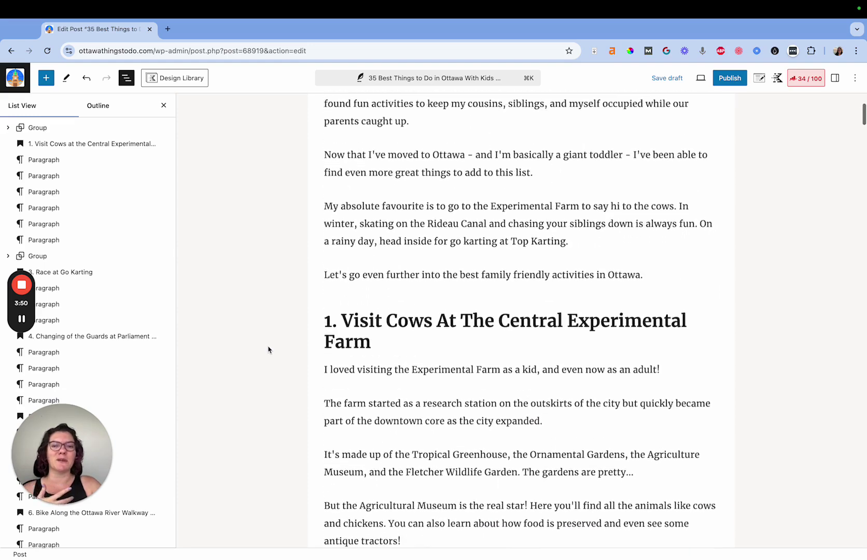
pyautogui.scroll(-12, 269, 350)
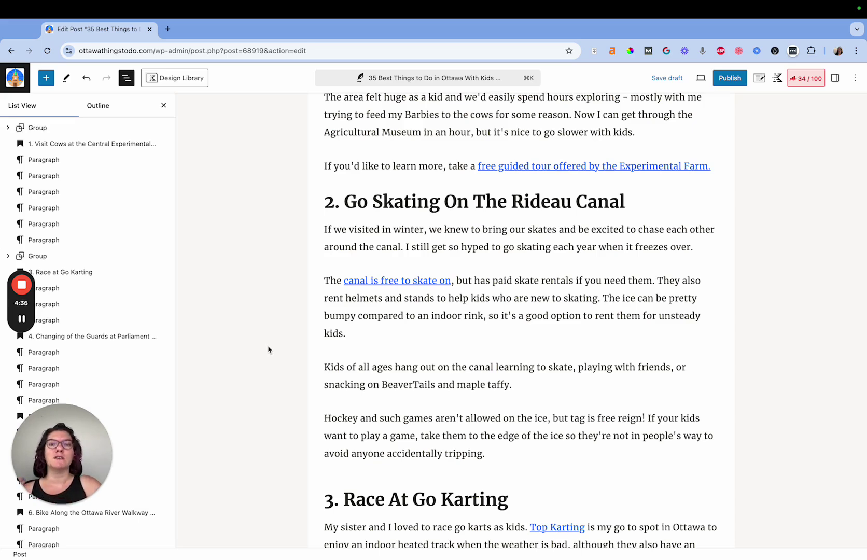
pyautogui.scroll(-2, 268, 349)
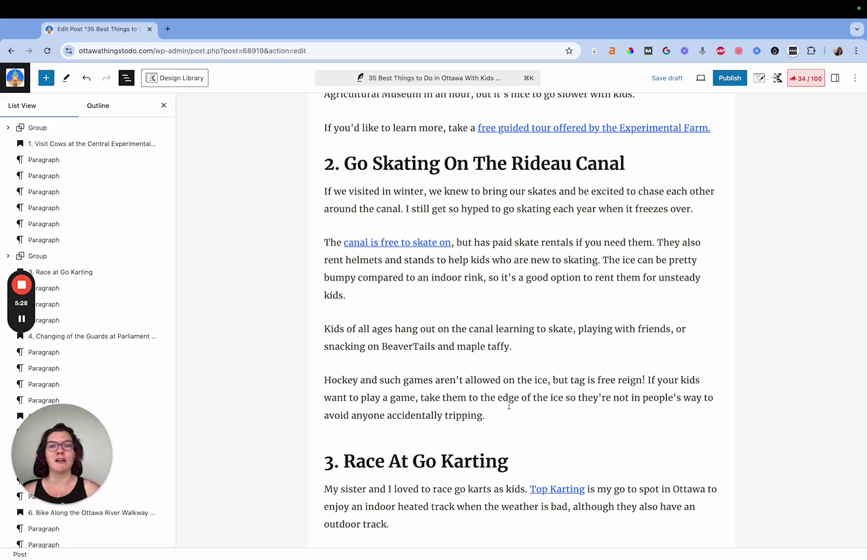
# Scroll to the autumn photo above the '1. Visit Cows' heading.
pyautogui.scroll(4, 509, 406)
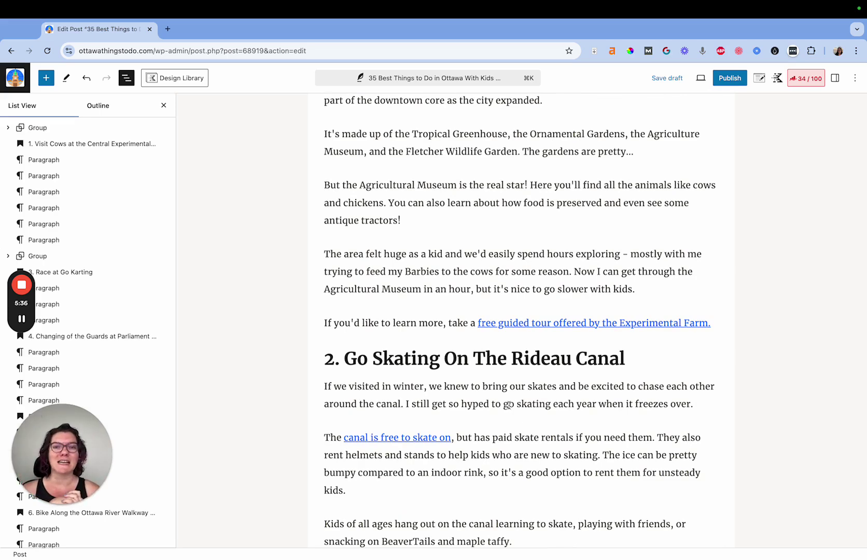
pyautogui.scroll(-2, 483, 345)
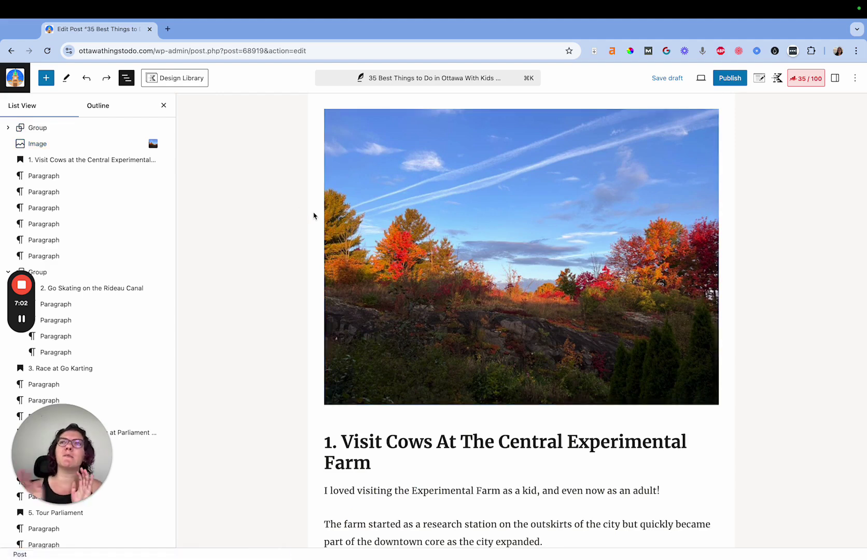
# Group the autumn photo through the last farm paragraph, then undo that grouping.
pyautogui.click(368, 163)
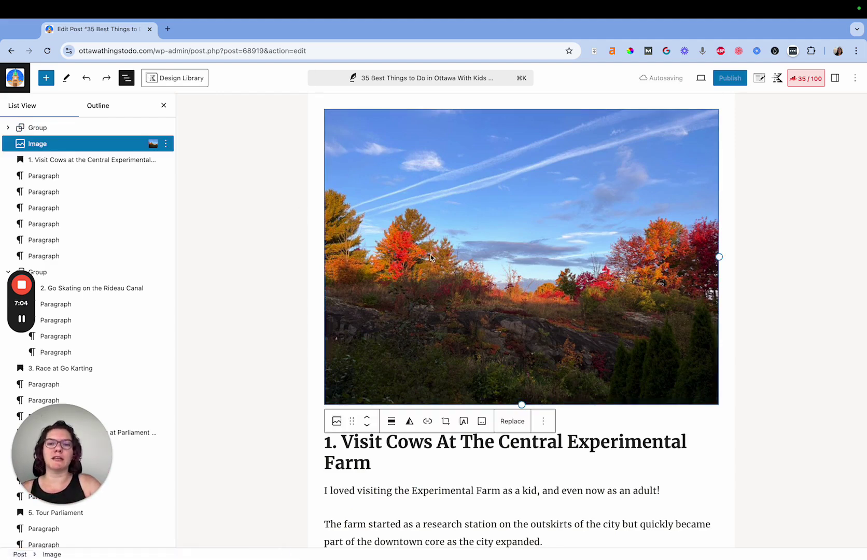
pyautogui.scroll(-4, 604, 408)
pyautogui.scroll(-3, 604, 408)
pyautogui.keyDown('shift'); pyautogui.click(714, 440); pyautogui.keyUp('shift')
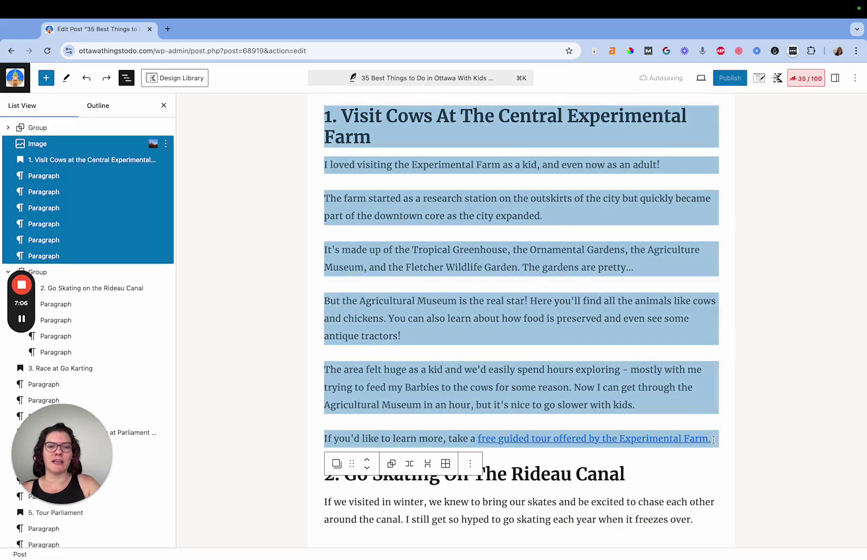
pyautogui.scroll(8, 539, 353)
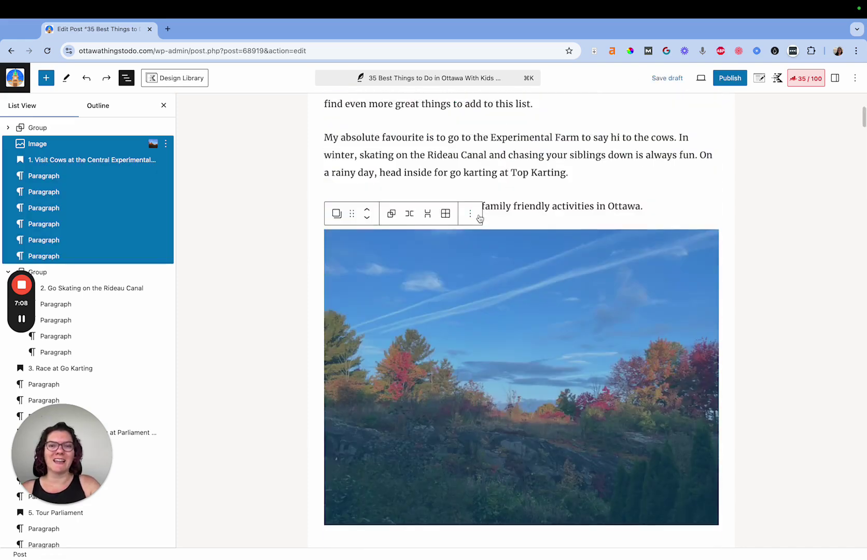
pyautogui.click(476, 216)
pyautogui.click(485, 371)
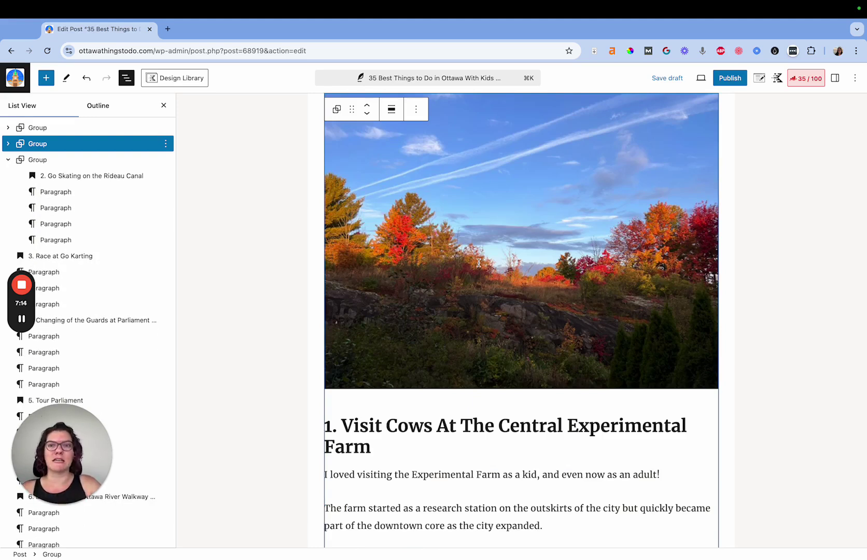
pyautogui.press('super+z')
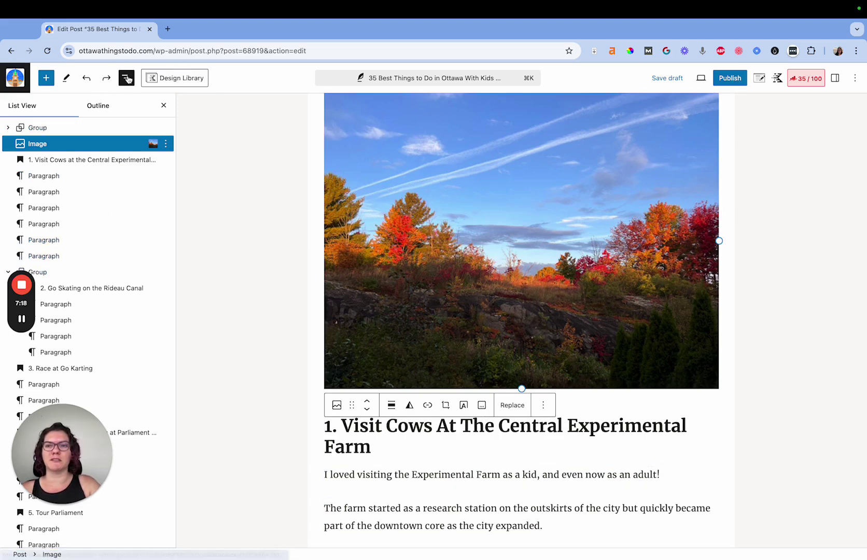
# Regroup the photo, Visit Cows heading and six paragraphs from List View, collapsing the skating group.
pyautogui.keyDown('shift'); pyautogui.click(40, 256); pyautogui.keyUp('shift')
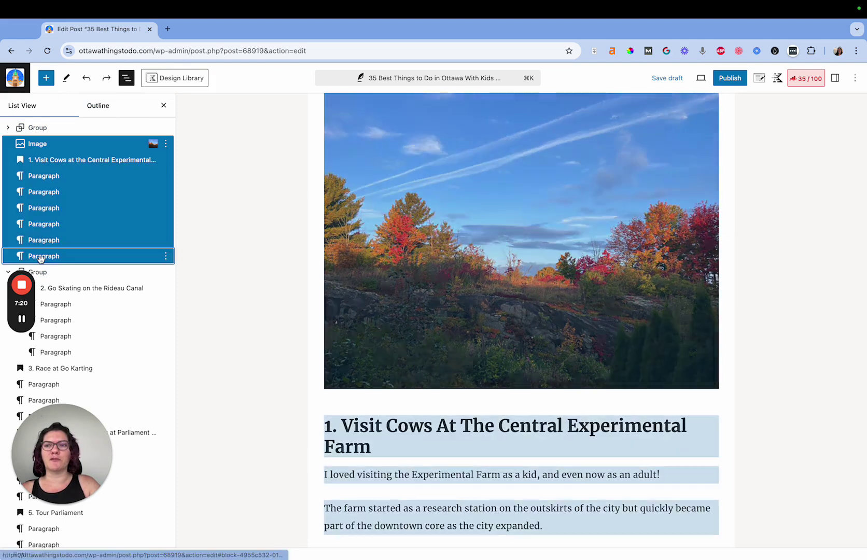
pyautogui.click(165, 256)
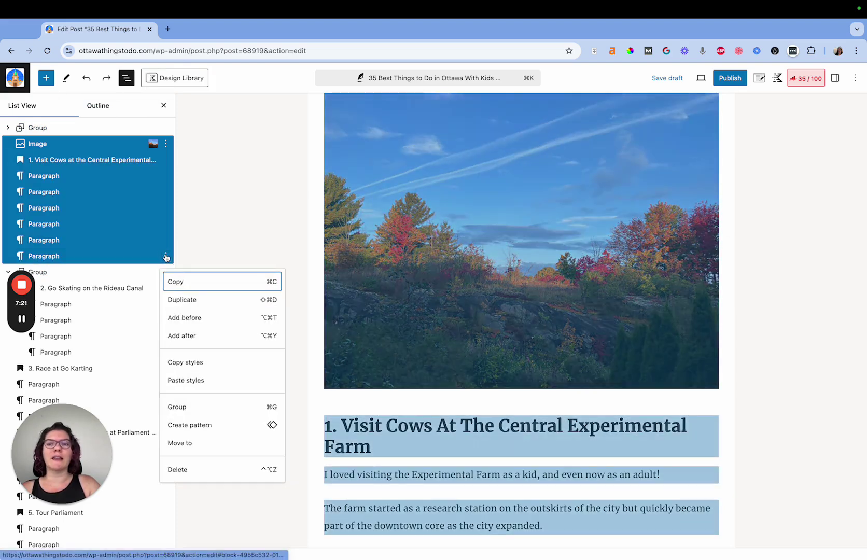
pyautogui.click(213, 409)
pyautogui.click(239, 228)
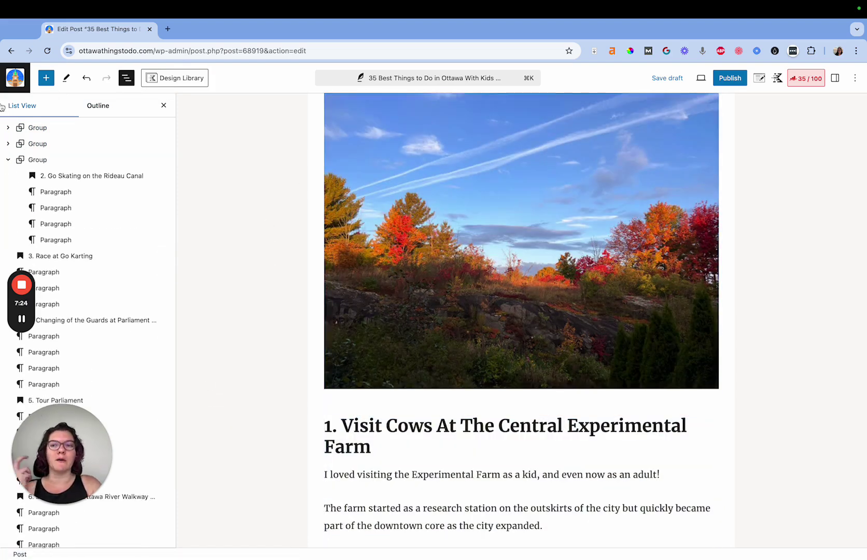
pyautogui.click(8, 160)
pyautogui.scroll(10, 179, 166)
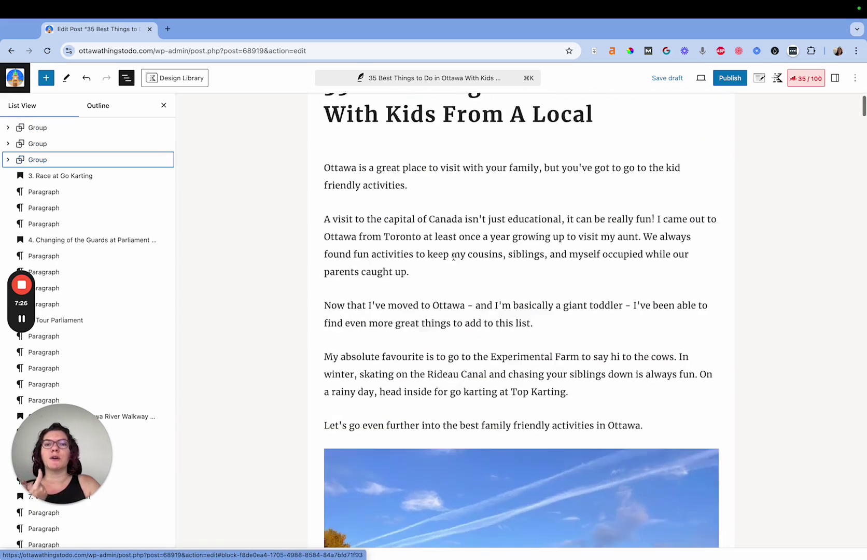
# Select the Rideau Canal skating section's Group row in List View.
pyautogui.scroll(-3, 179, 166)
pyautogui.click(74, 161)
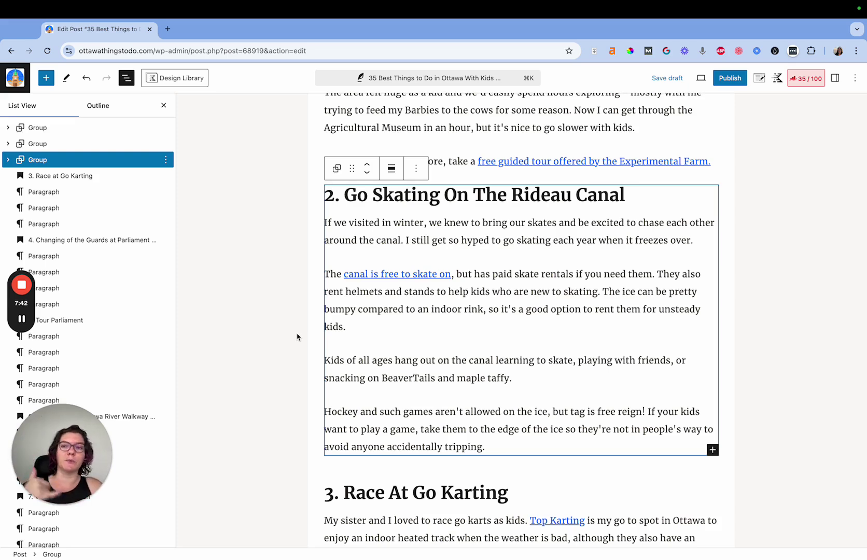
pyautogui.click(416, 169)
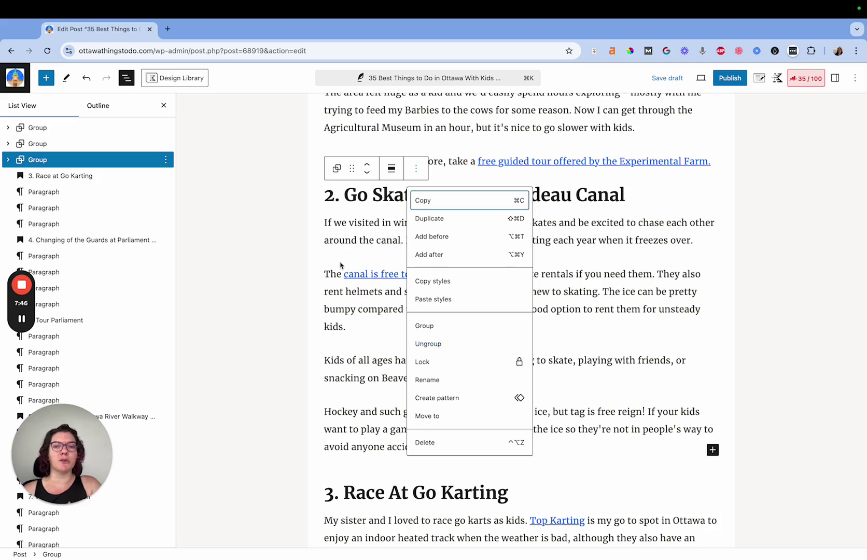
pyautogui.click(341, 265)
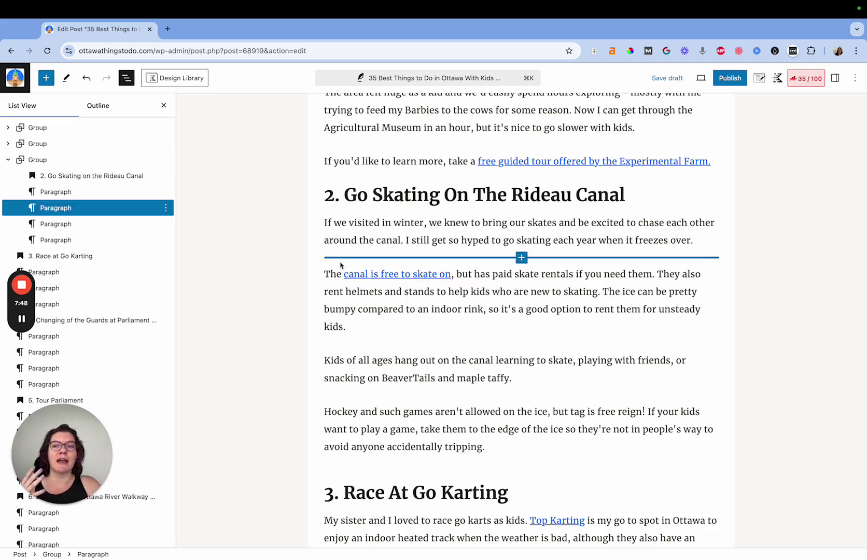
pyautogui.moveTo(62, 258); pyautogui.dragTo(68, 221)
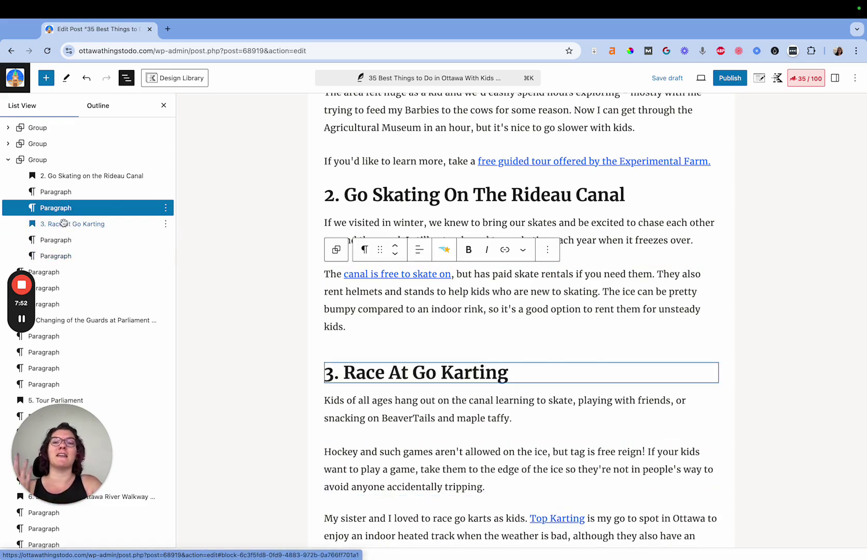
pyautogui.click(31, 160)
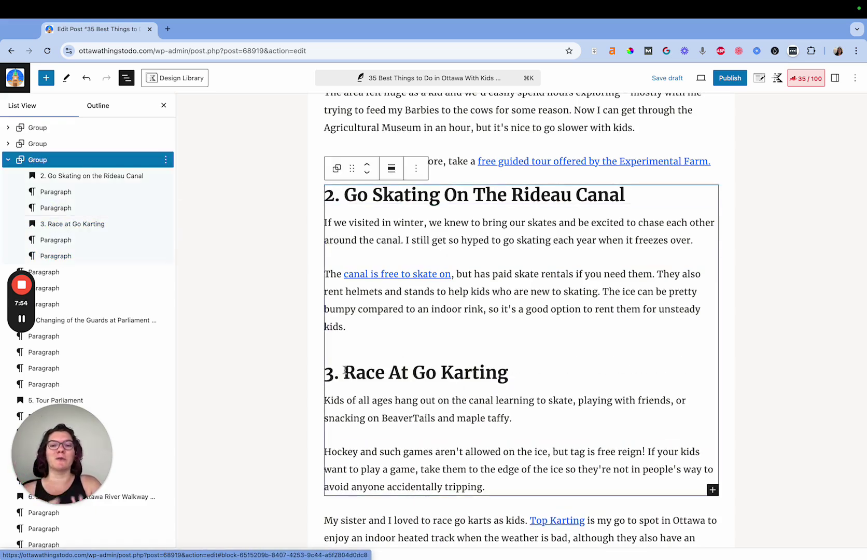
pyautogui.moveTo(80, 224); pyautogui.dragTo(39, 244)
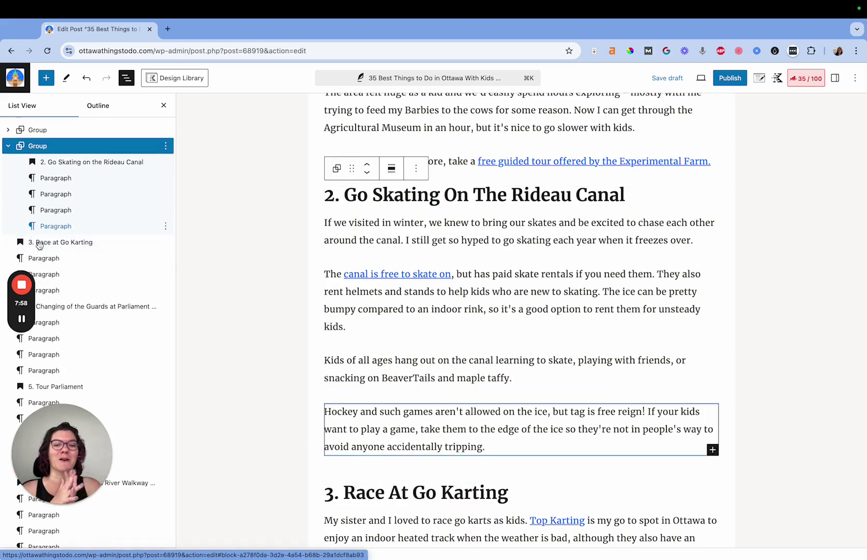